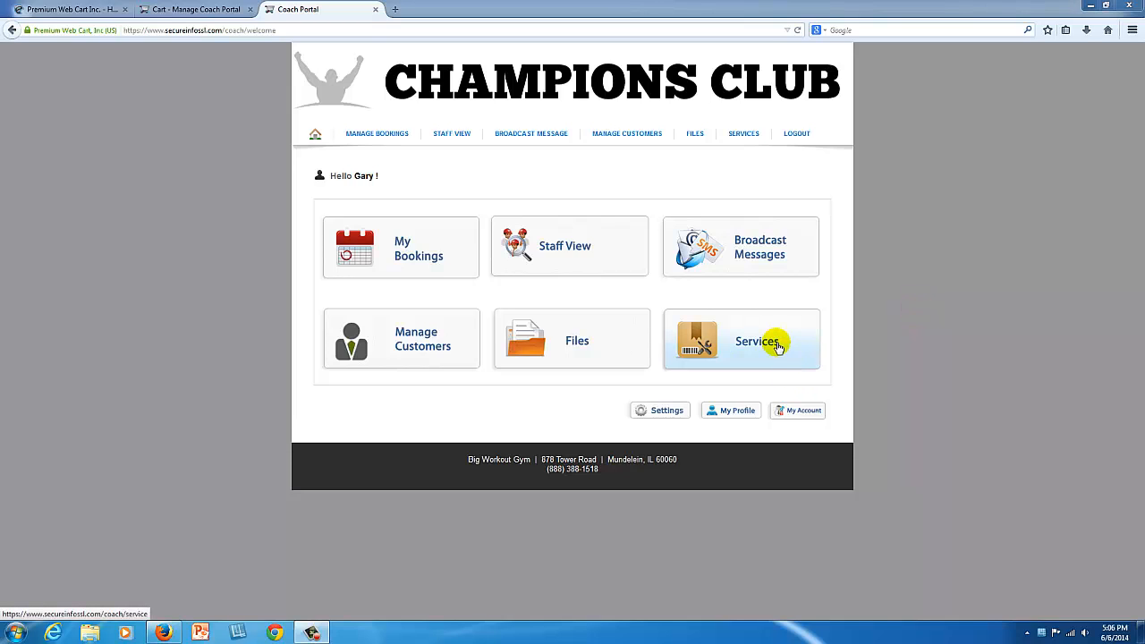
Open the services management page, start adding a new service and name it "1 on 1 Tutoring"
left_click(777, 346)
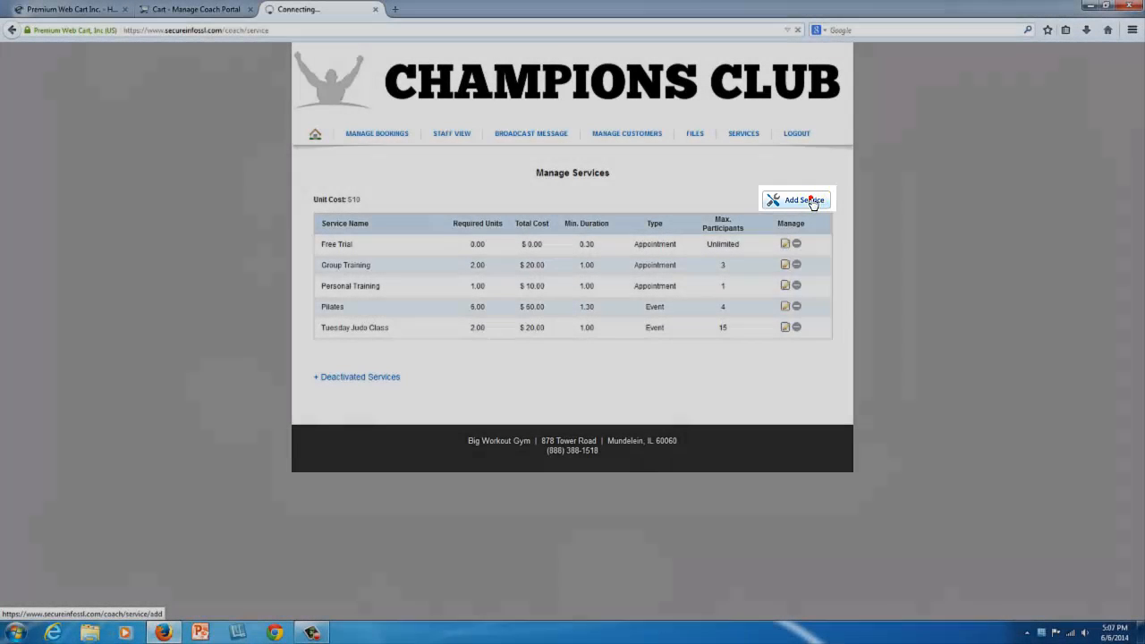
left_click(805, 200)
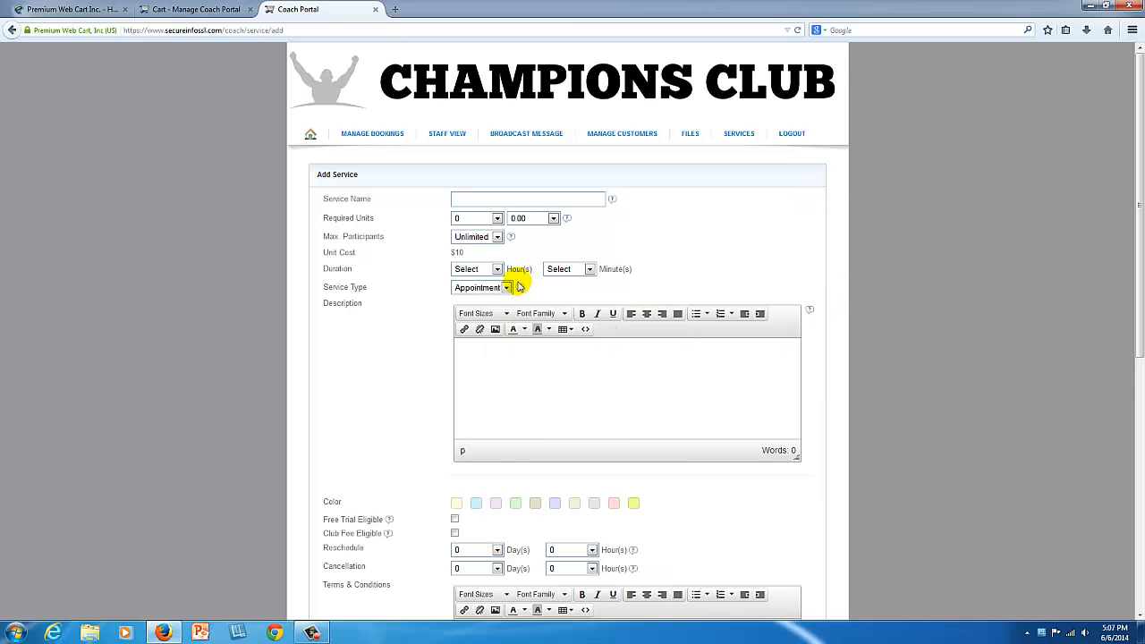
mouse_move(524, 288)
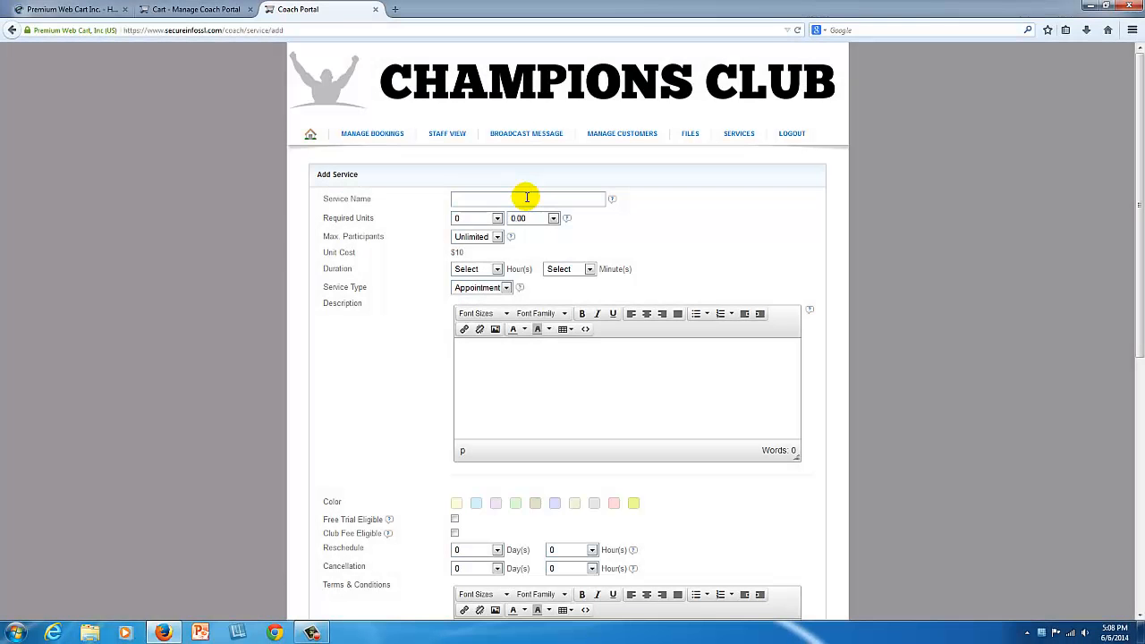
left_click(526, 197)
type("1 on 1 Tutoring")
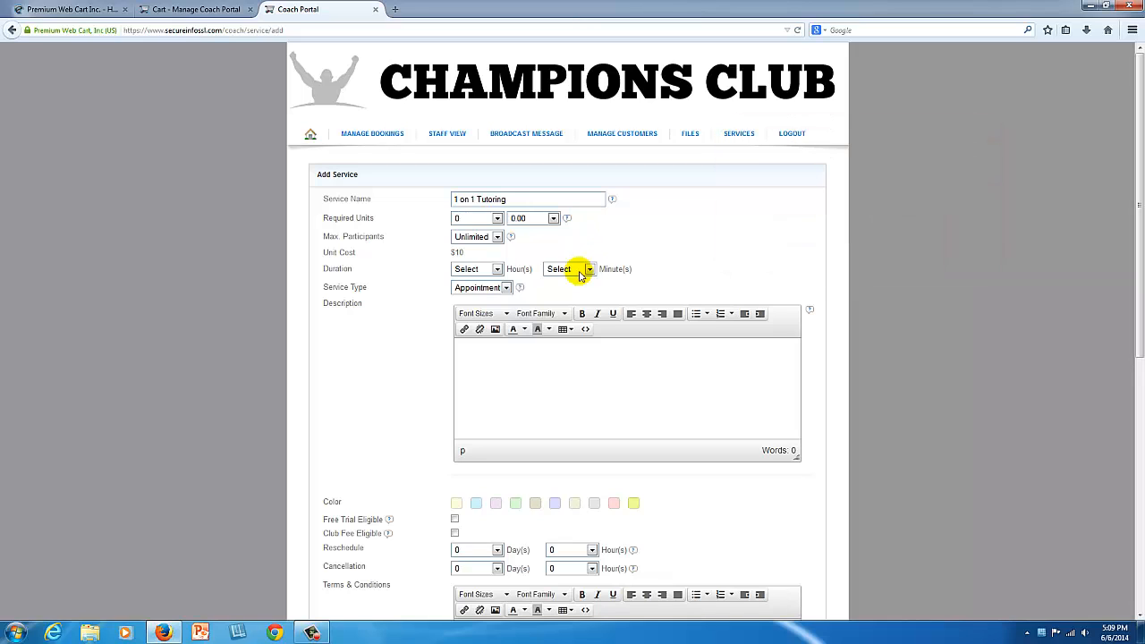
Set the service's required units to 4 plus 0.50 and check the resulting total cost
left_click(496, 218)
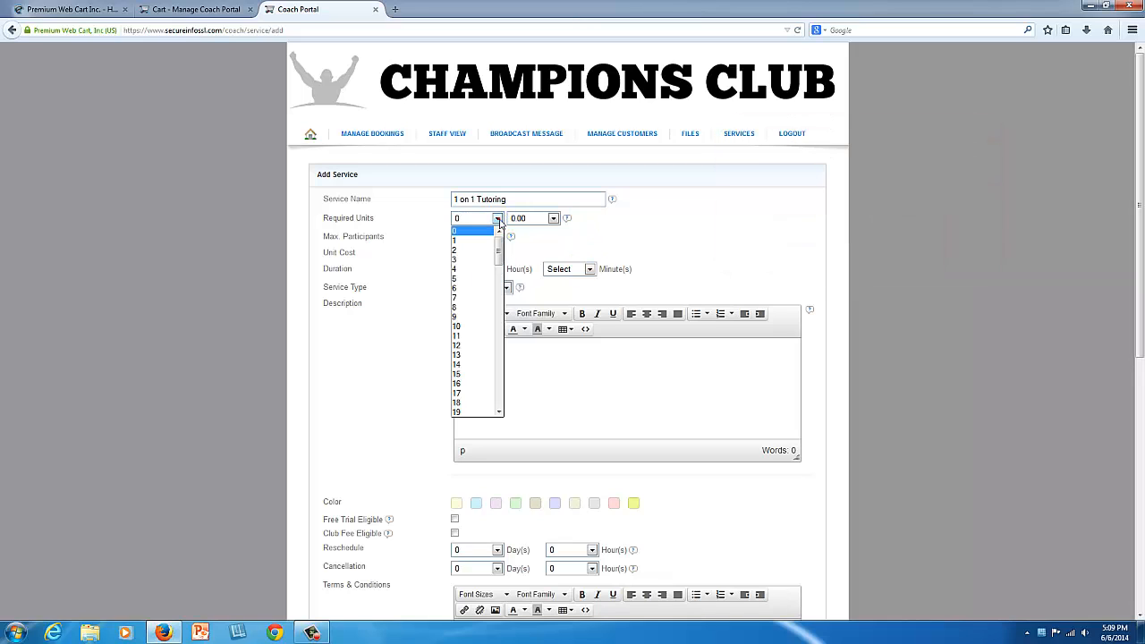
left_click(469, 268)
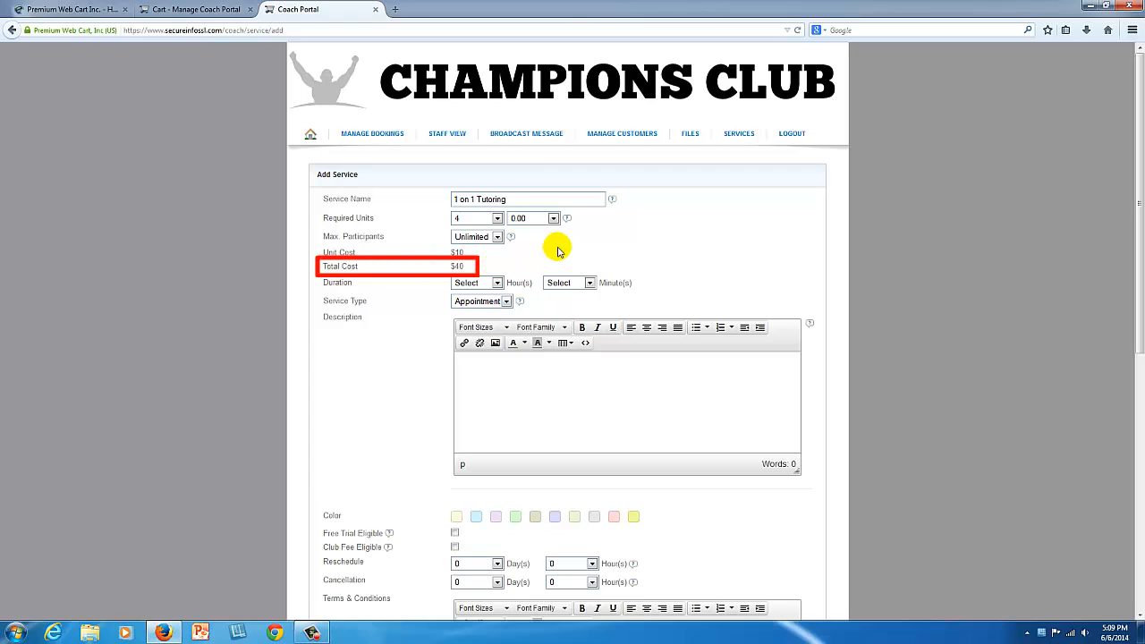
left_click(553, 219)
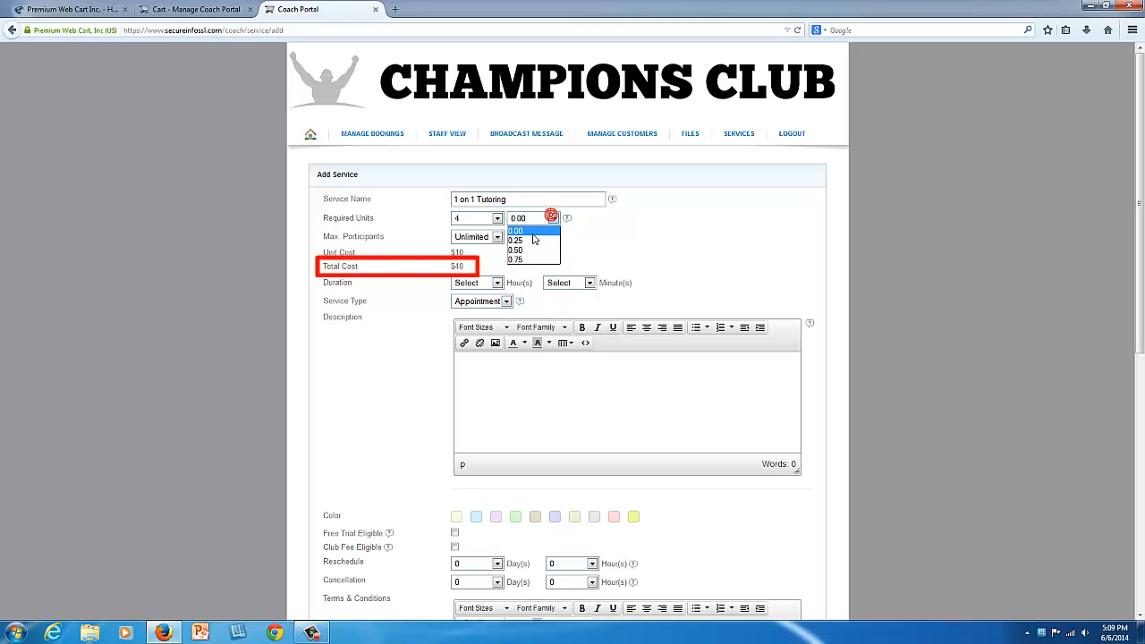
left_click(519, 249)
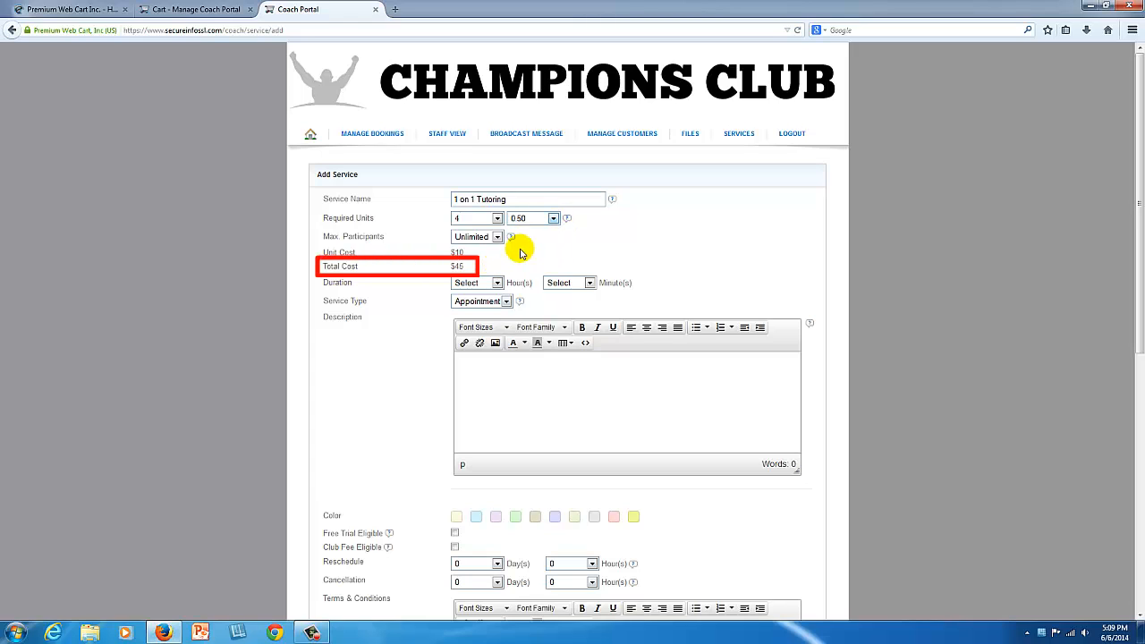
double_click(463, 268)
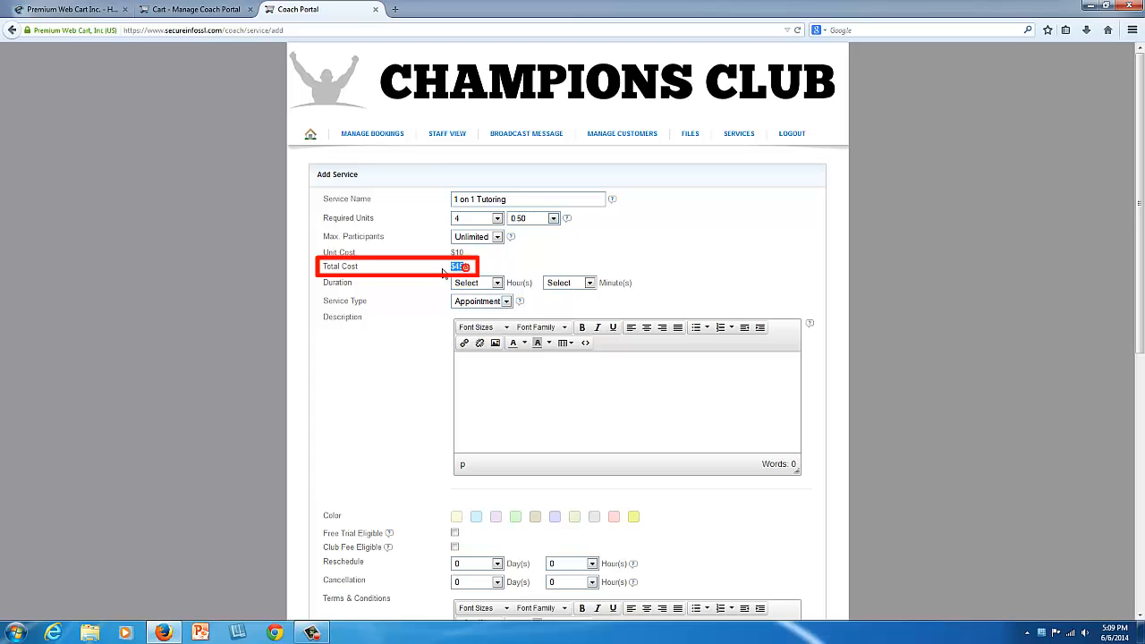
left_click(558, 255)
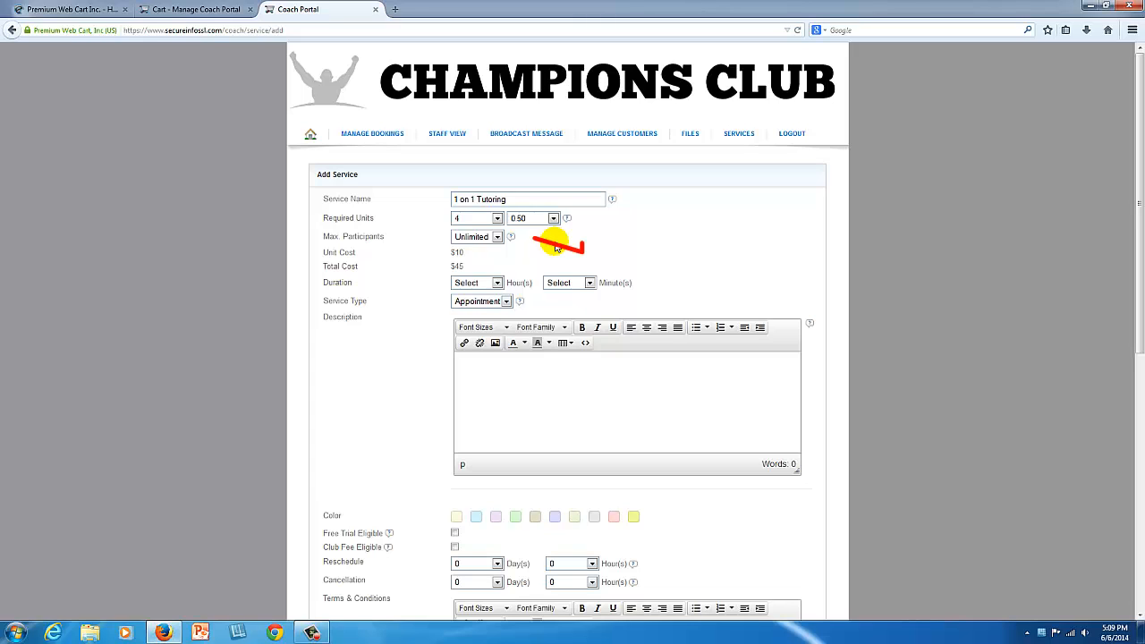
Limit the service to a maximum of 1 participant and set its duration to 1 hour 30 minutes
left_click(500, 240)
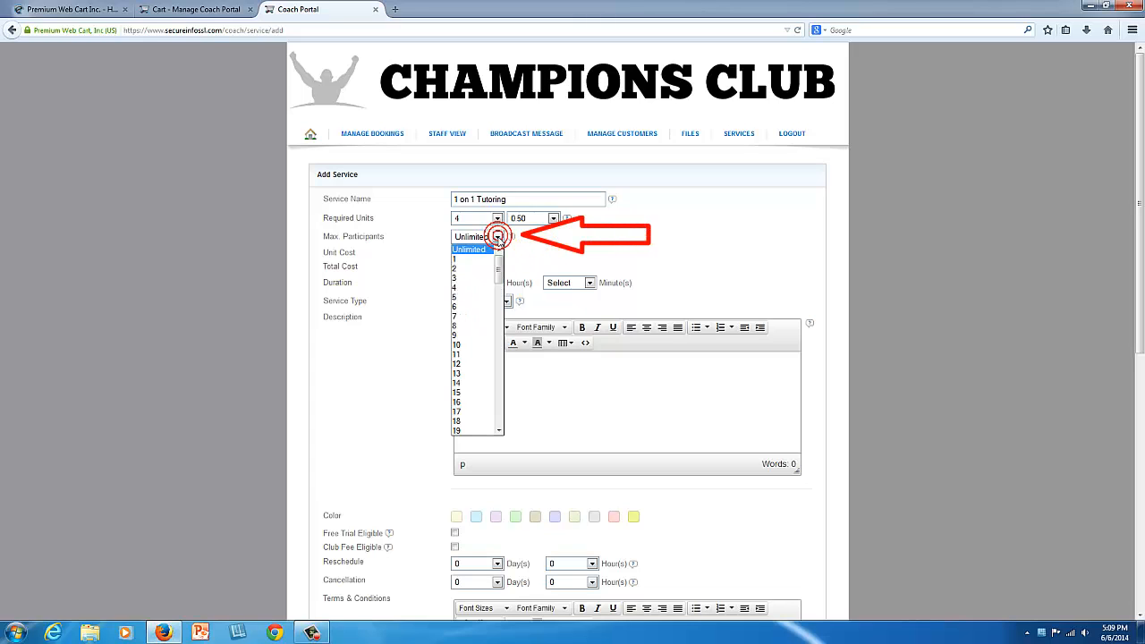
left_click(466, 259)
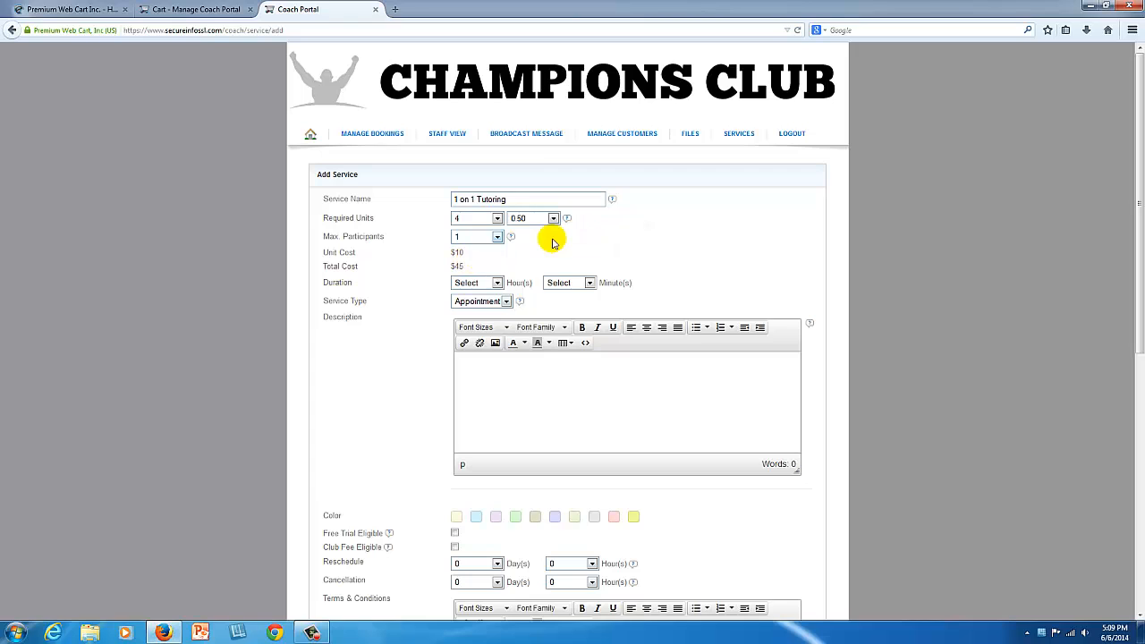
left_click(498, 284)
left_click(460, 306)
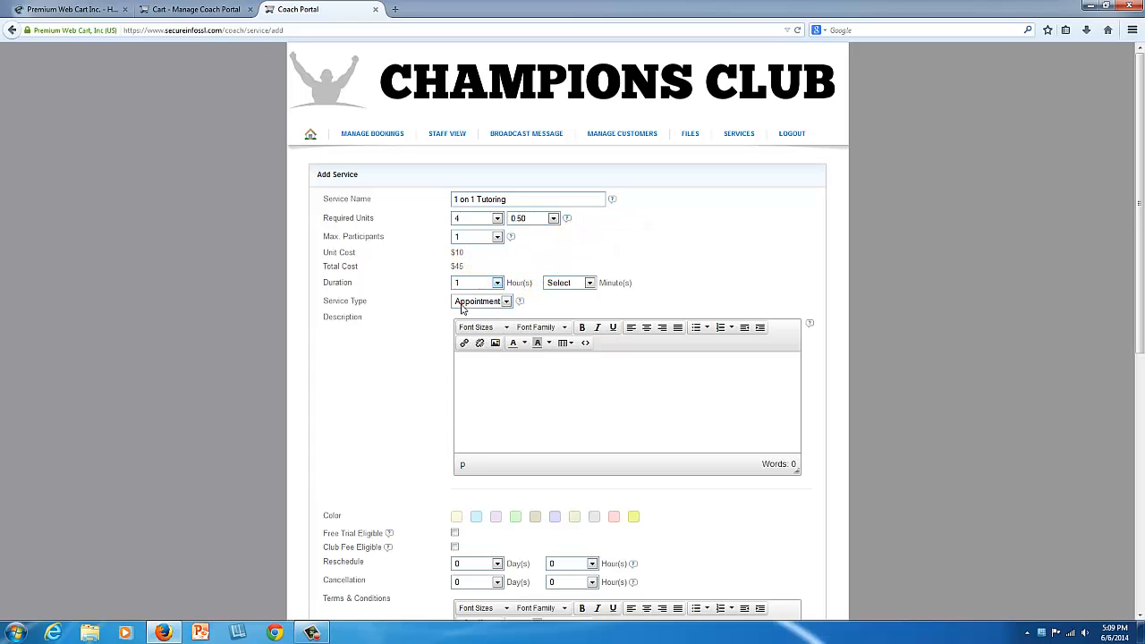
left_click(590, 283)
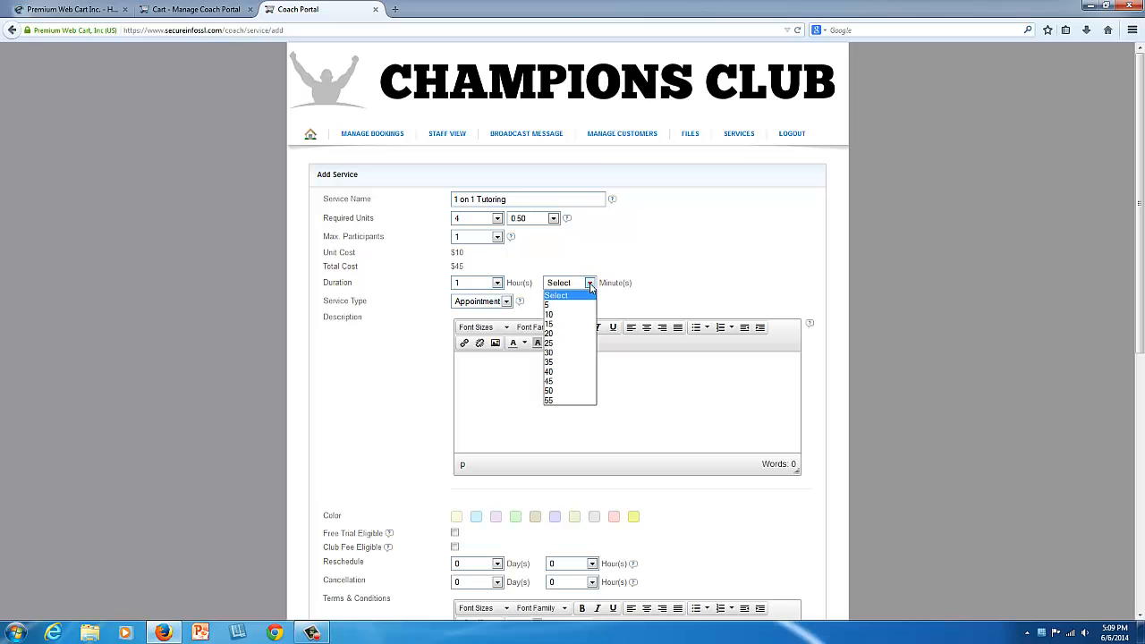
left_click(557, 353)
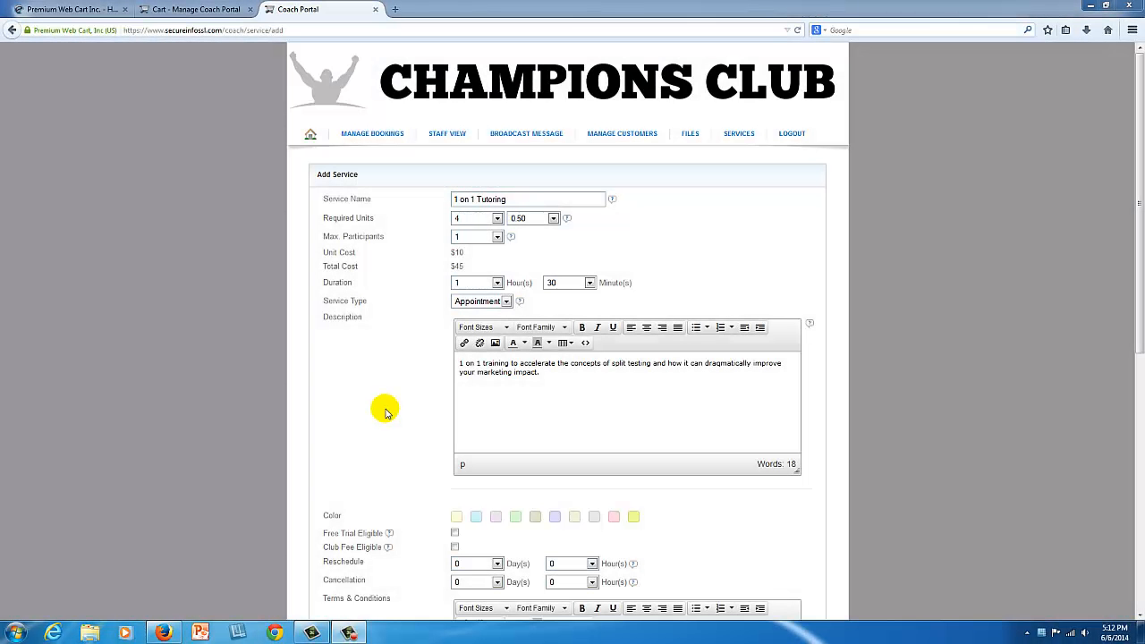
Choose the lavender color for the service, and turn Free Trial Eligible on and back off
left_click(385, 410)
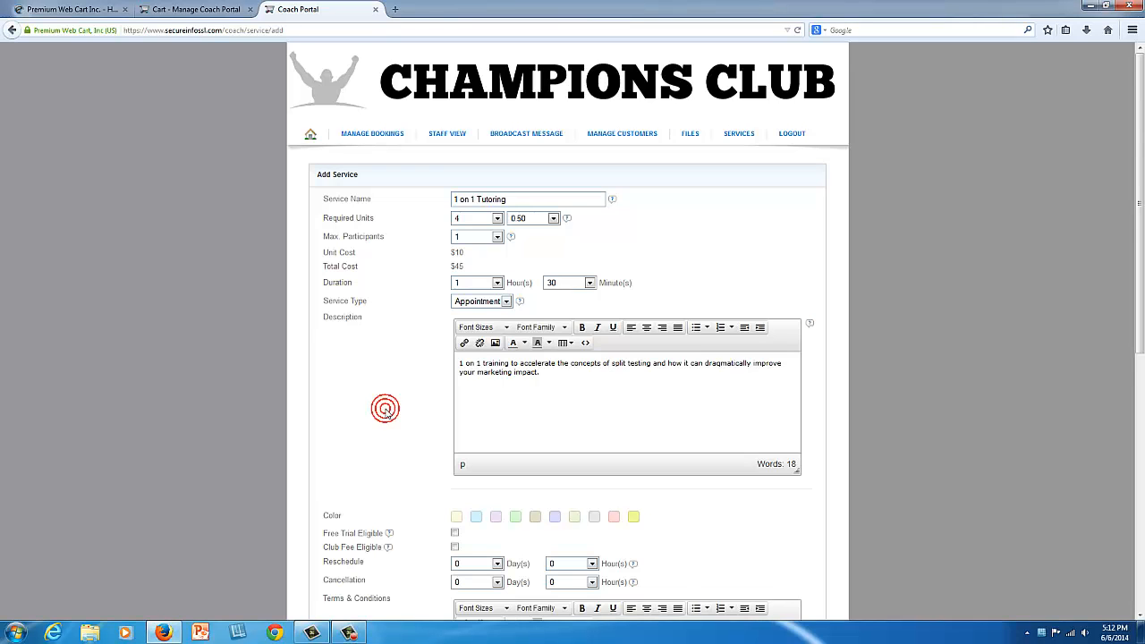
scroll(385, 410, "down", 3)
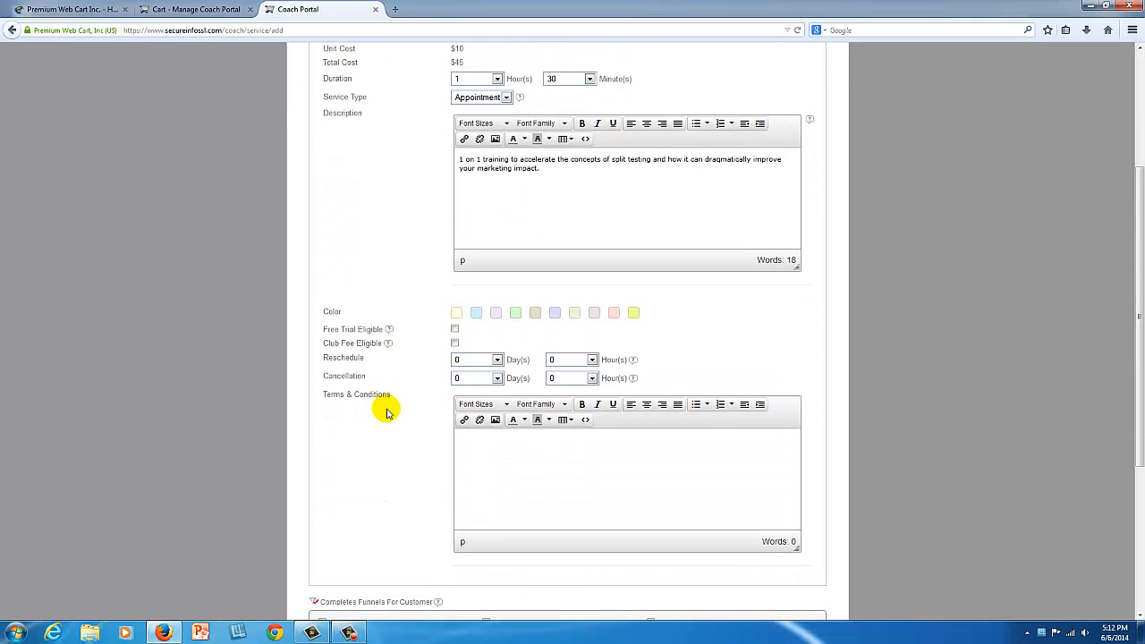
left_click(554, 313)
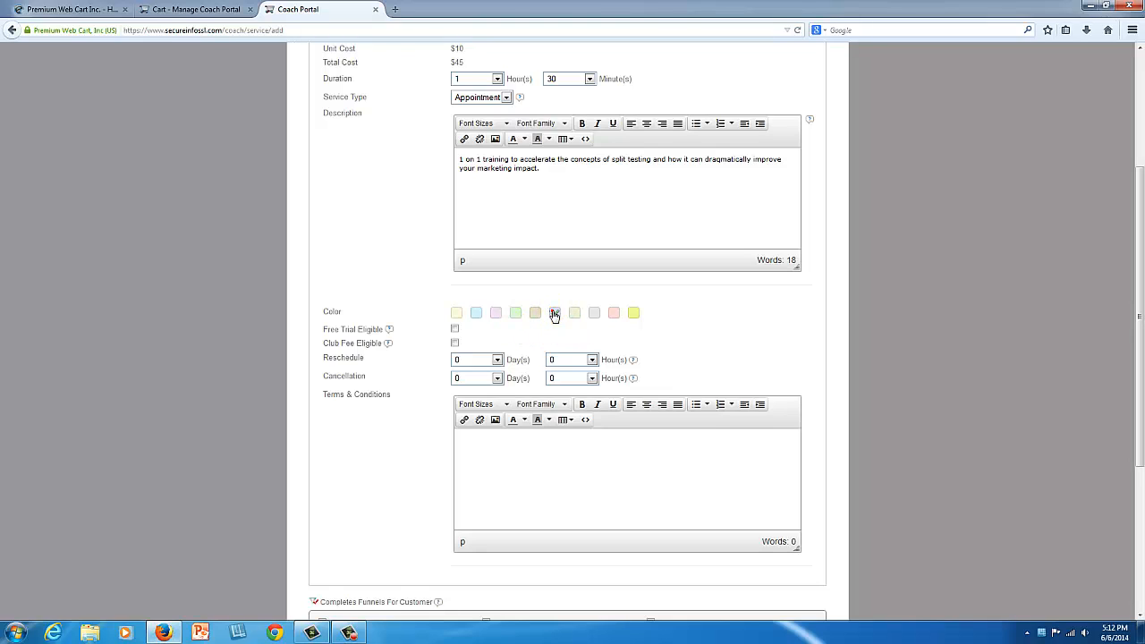
left_click(454, 330)
left_click(454, 329)
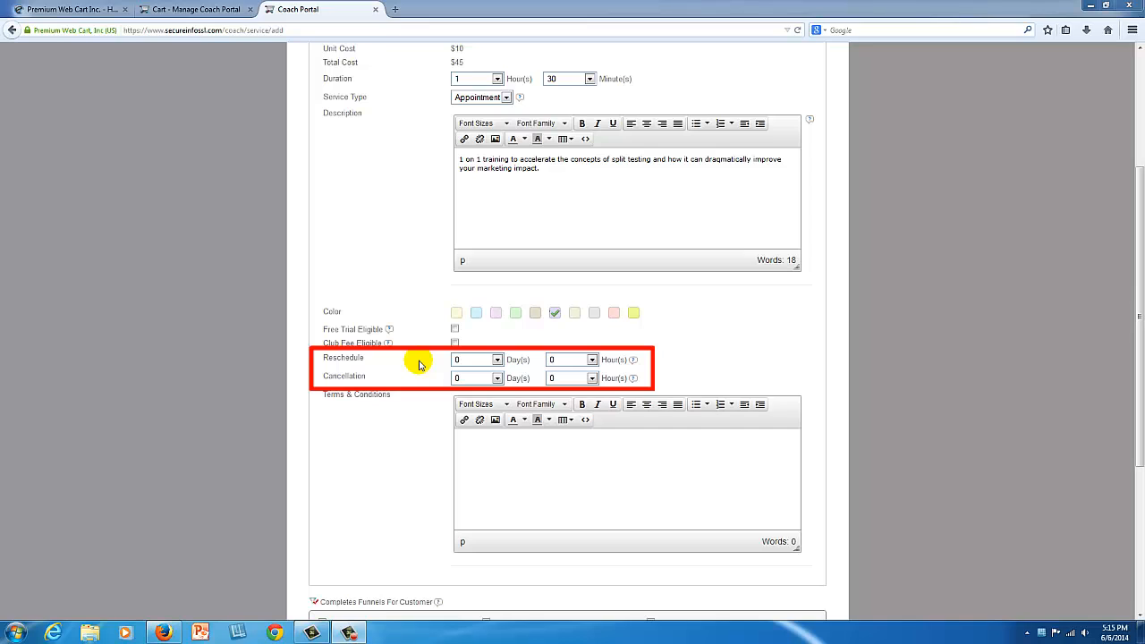
Set the reschedule period to 1 day and the cancellation period to 3 days, and place the cursor in Terms & Conditions
left_click(496, 359)
left_click(456, 381)
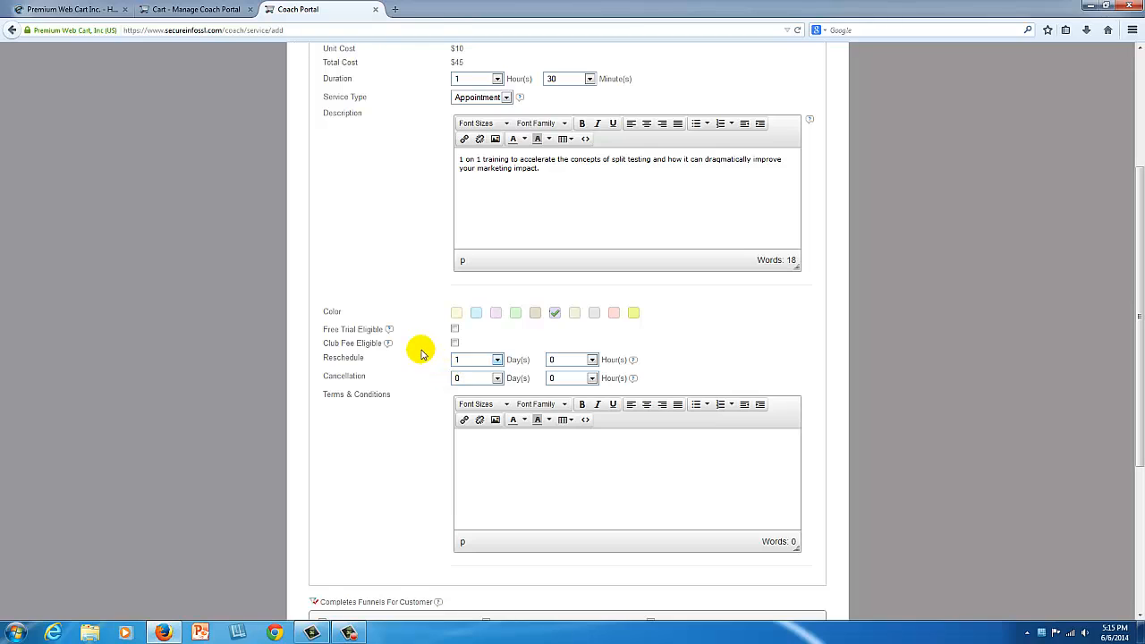
left_click(497, 378)
left_click(461, 419)
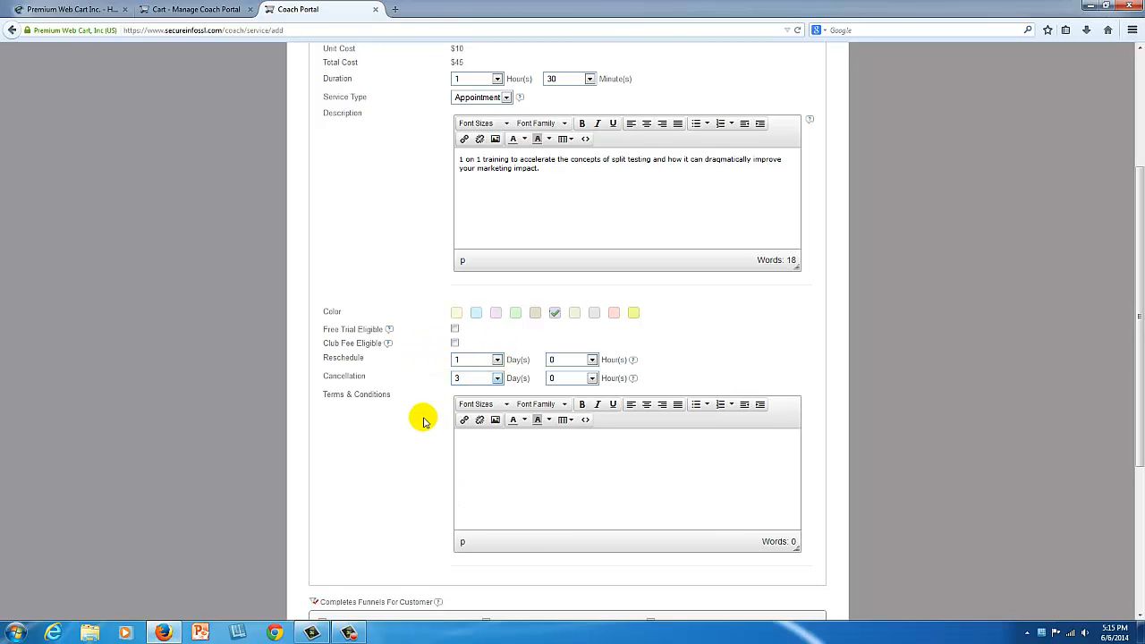
left_click(481, 442)
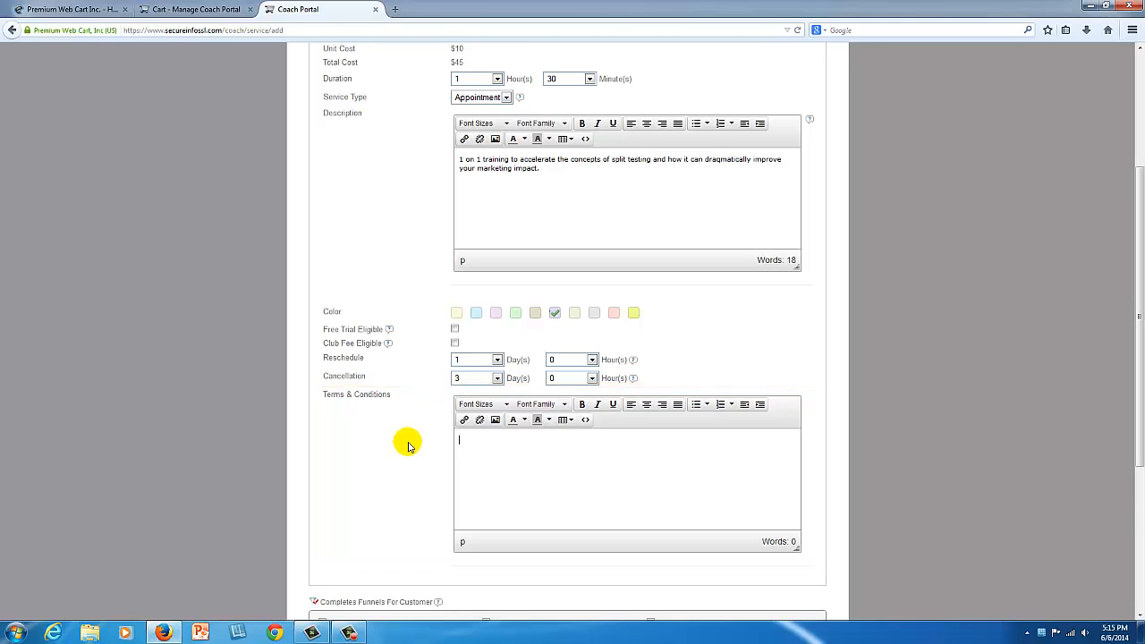
Assign the Private Training funnel to customers of this service, using the CrossFit sales path
scroll(408, 445, "down", 5)
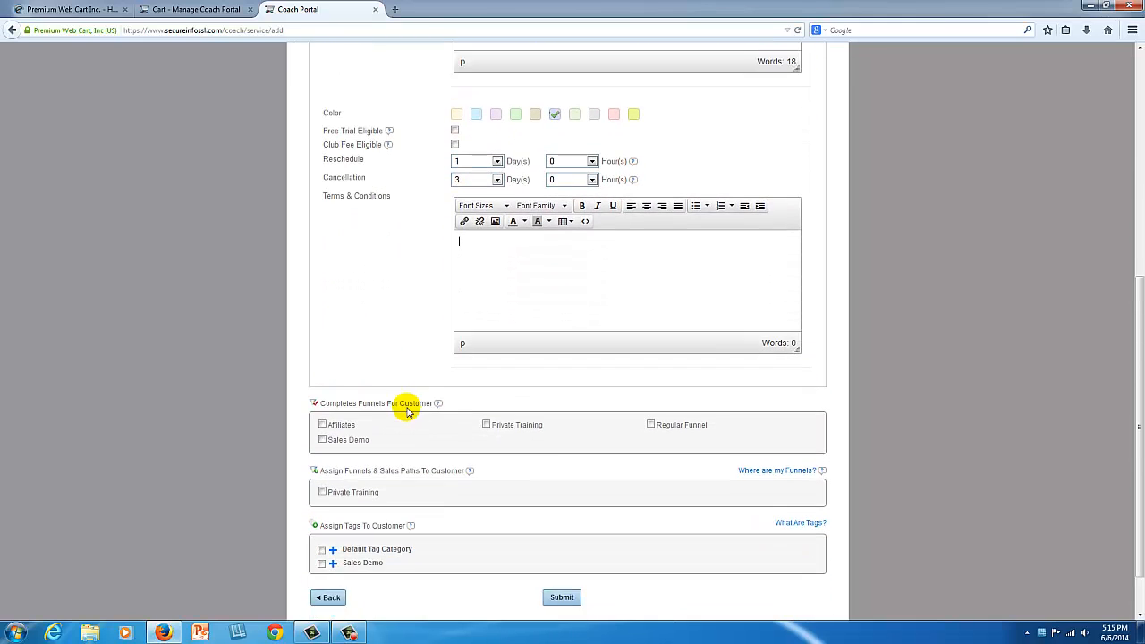
scroll(420, 430, "down", 2)
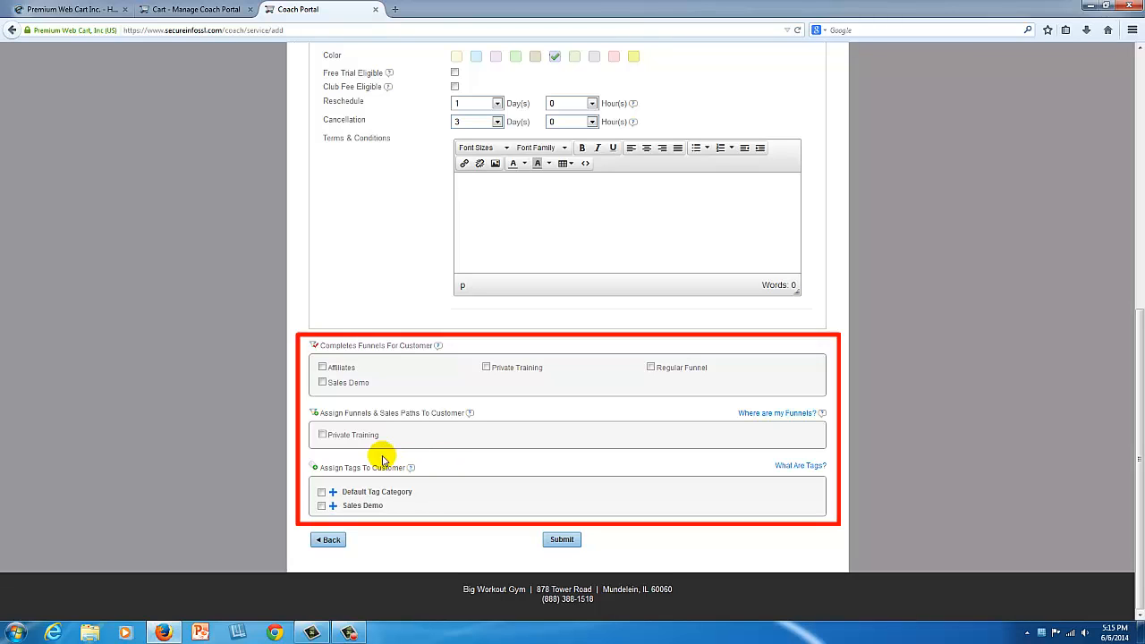
left_click(323, 435)
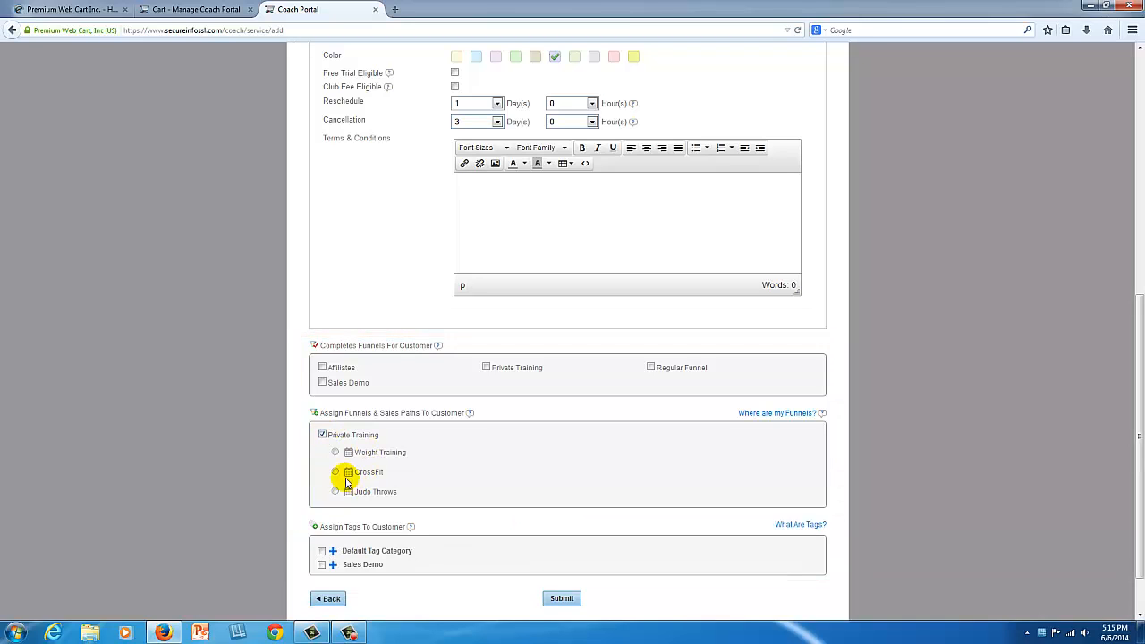
left_click(335, 471)
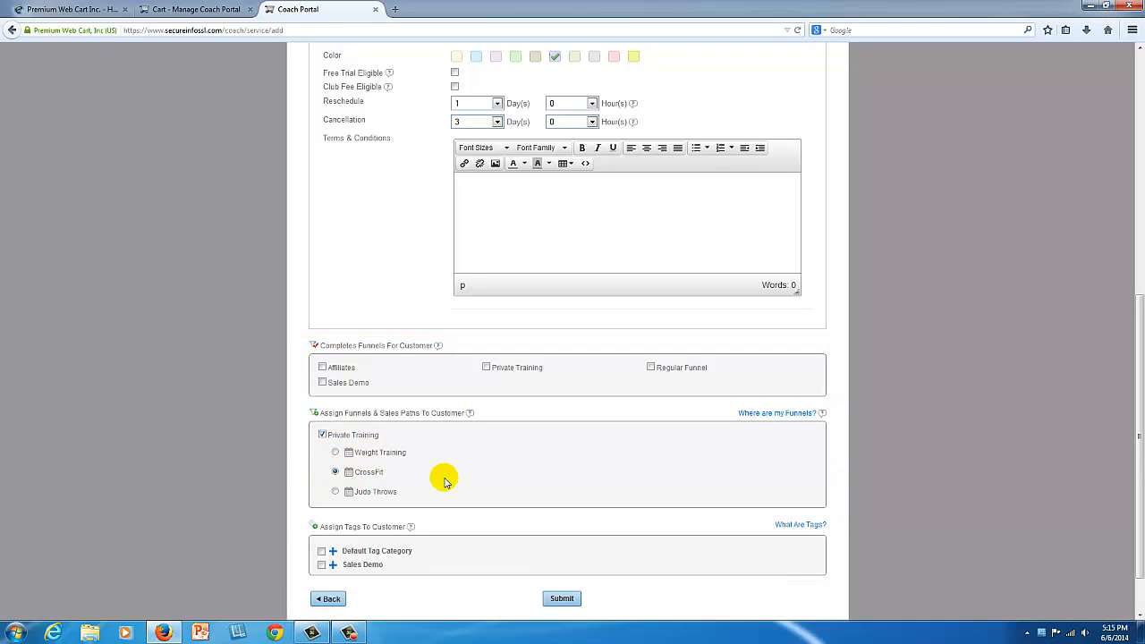
Expand the Sales Demo tag category and assign the Thinker tag to customers of this service
key("ctrl+t")
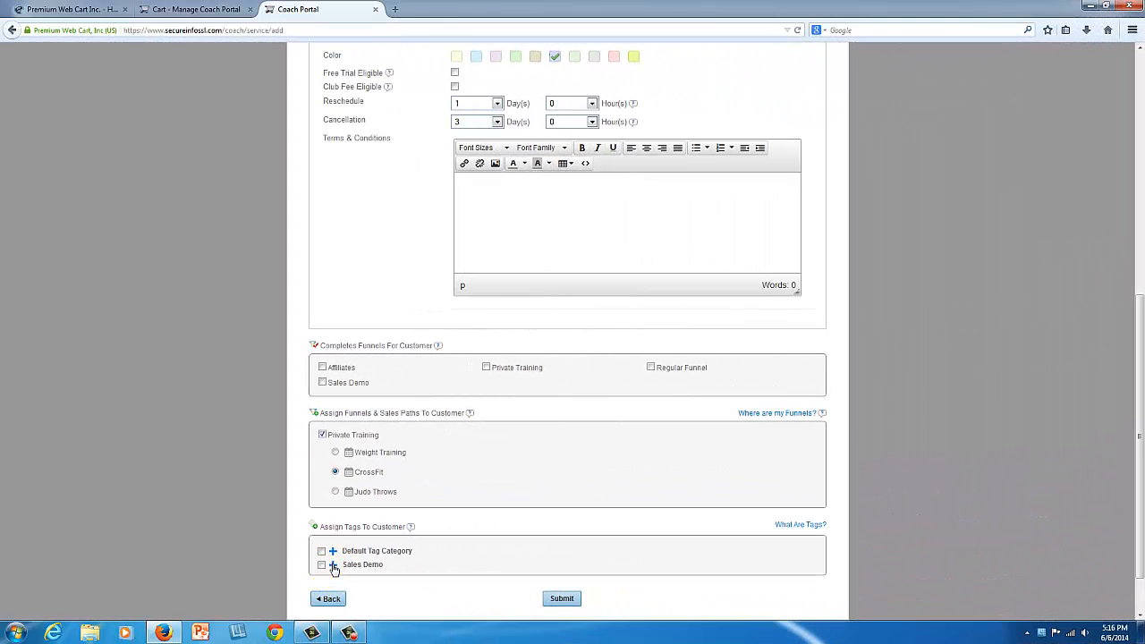
left_click(333, 566)
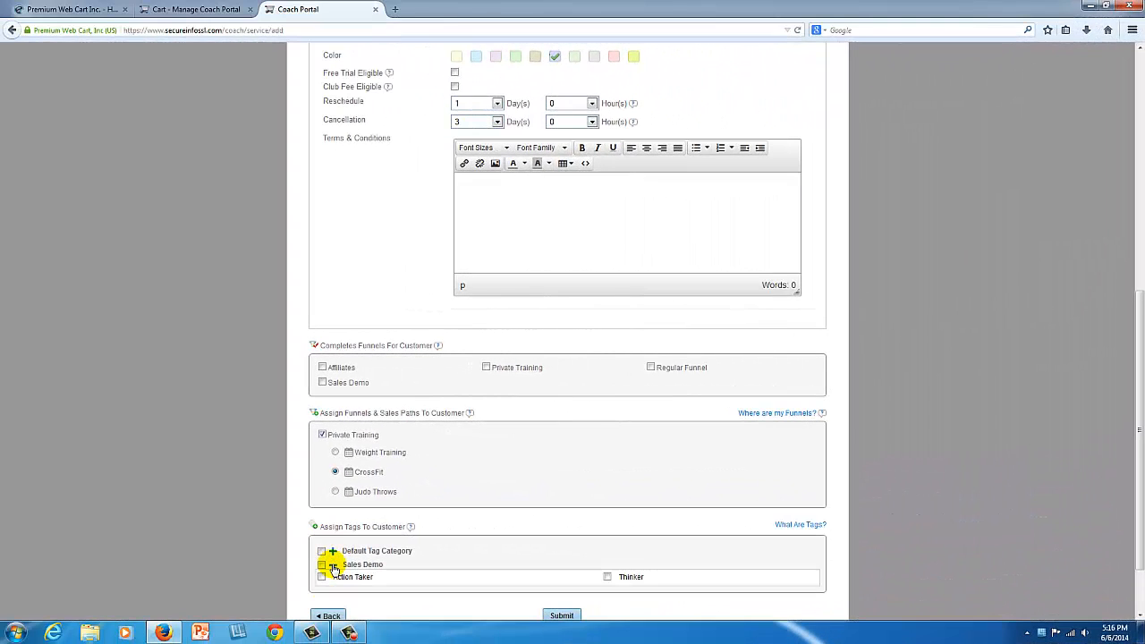
left_click(606, 578)
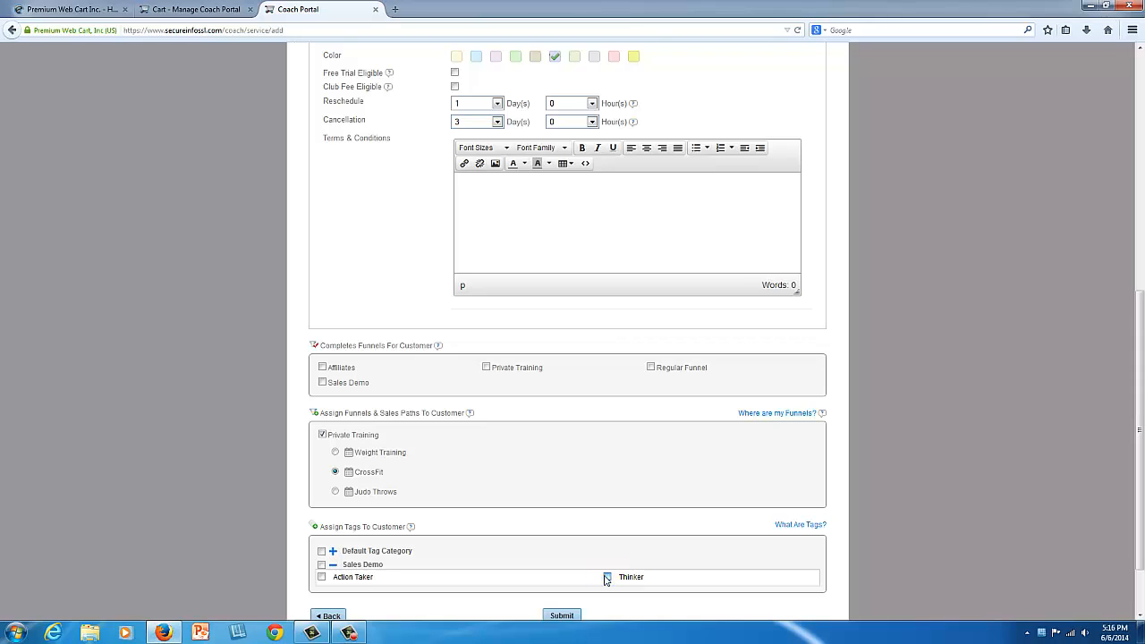